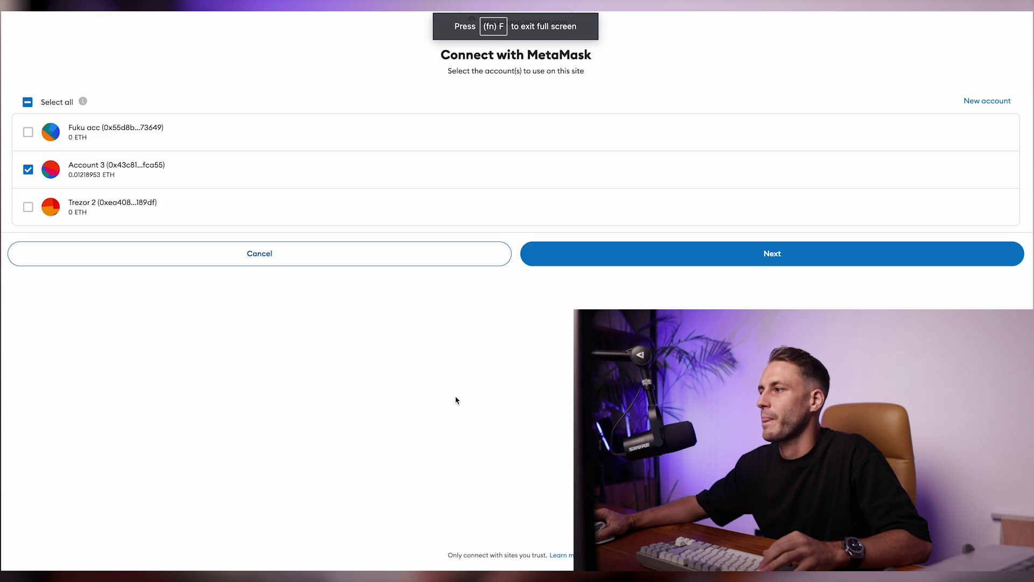
Connect MetaMask to Scroll Name Service and register airdropuniversity.scroll for 1 year.
click(802, 251)
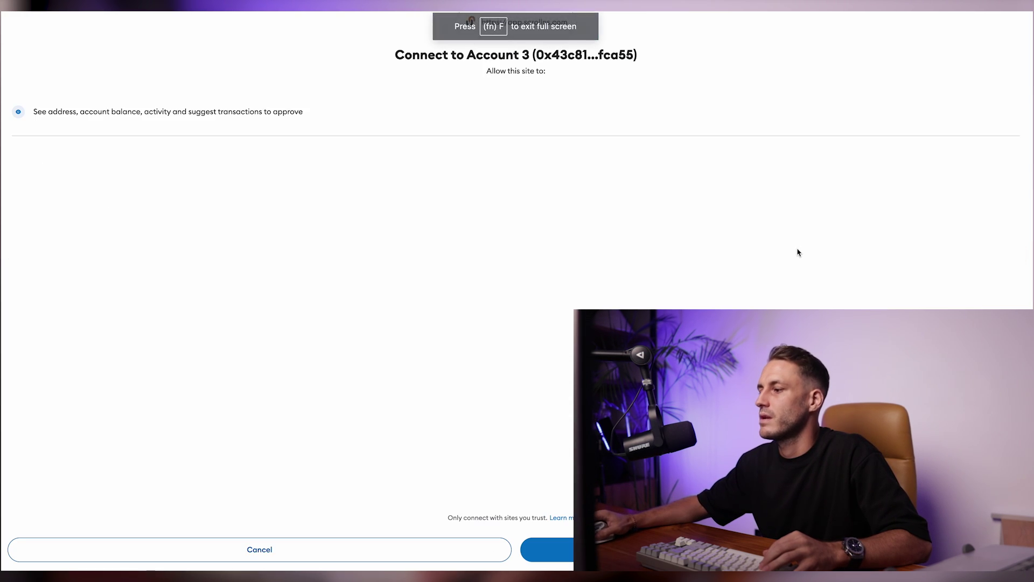
click(775, 549)
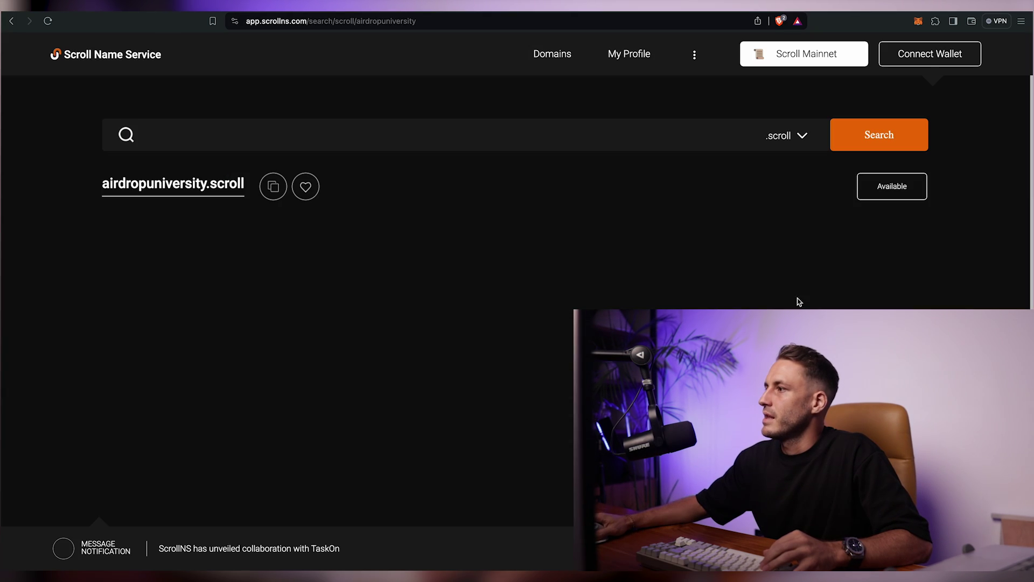
click(894, 187)
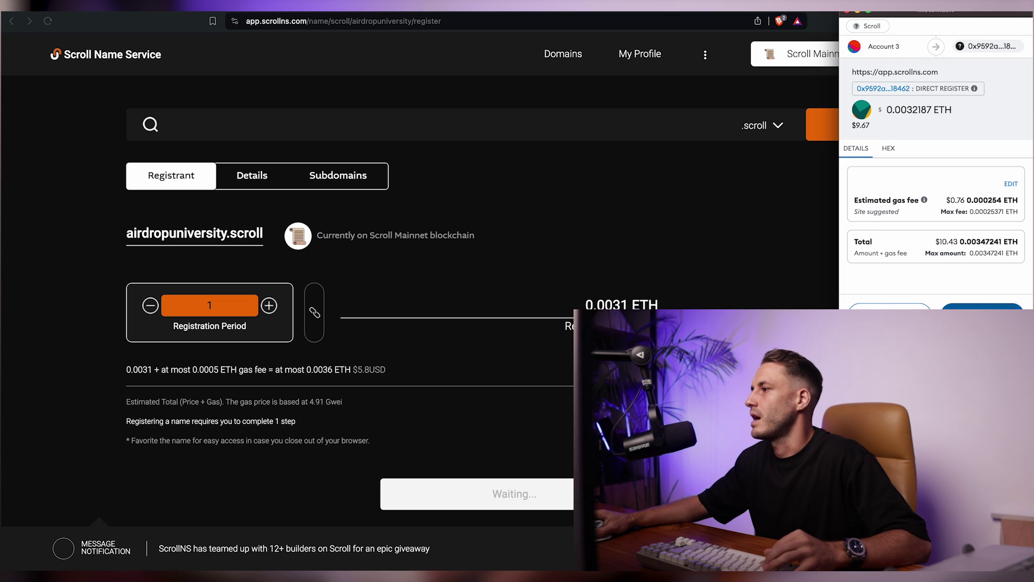
click(982, 312)
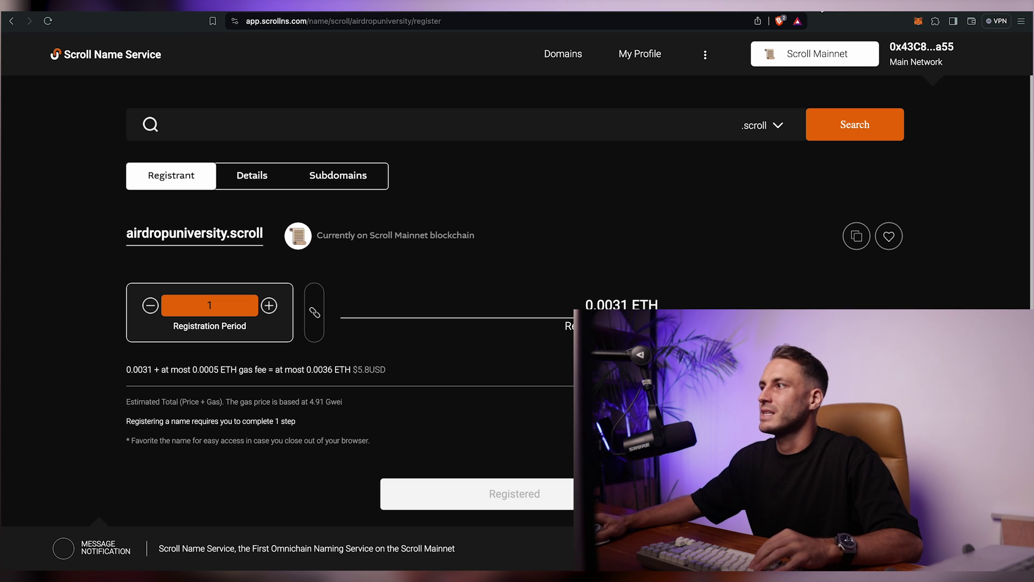
key(ctrl+Tab)
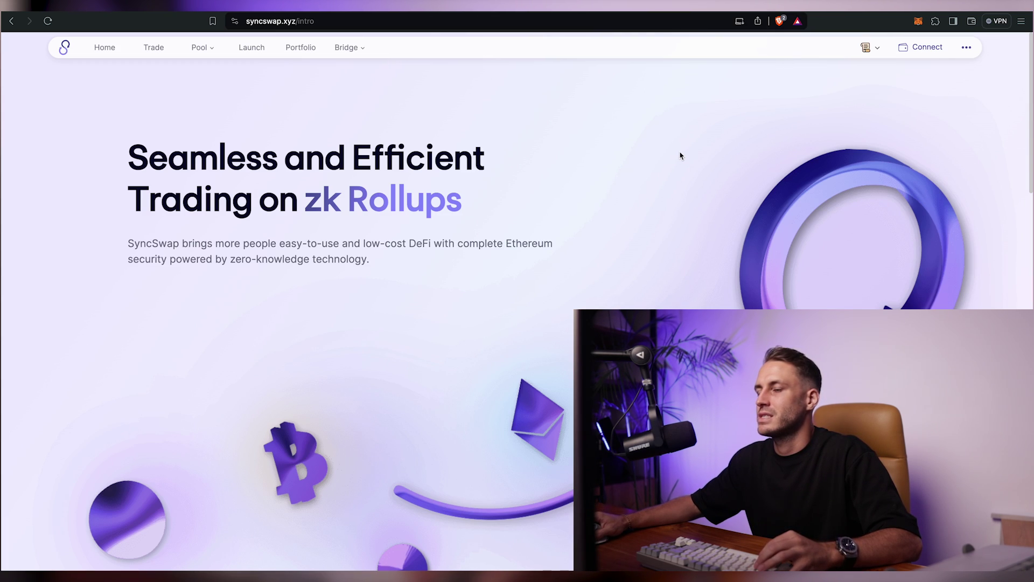
Browse SyncSwap's trade page and its full pools list with trending pairs.
click(153, 49)
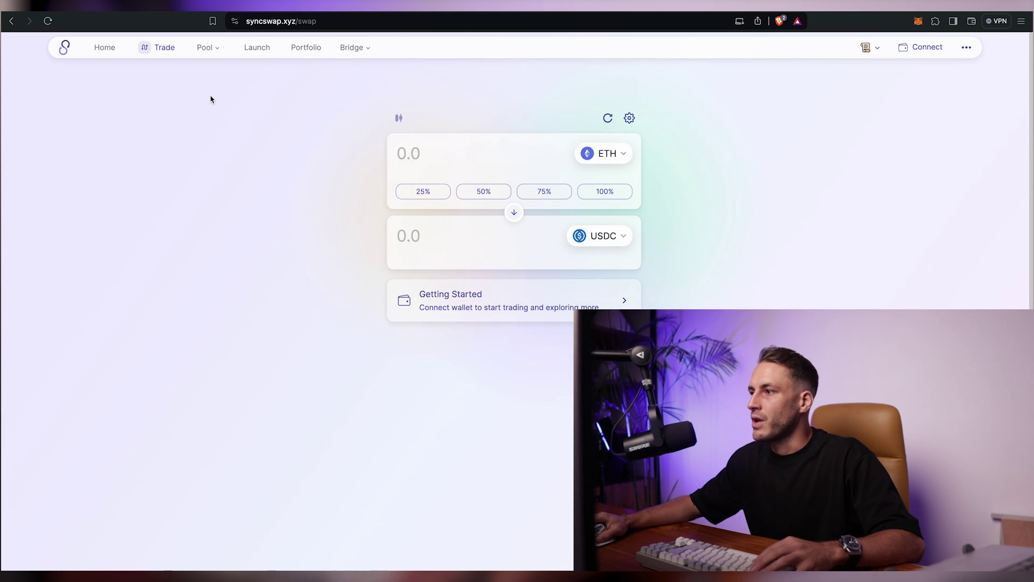
mouse_move(205, 51)
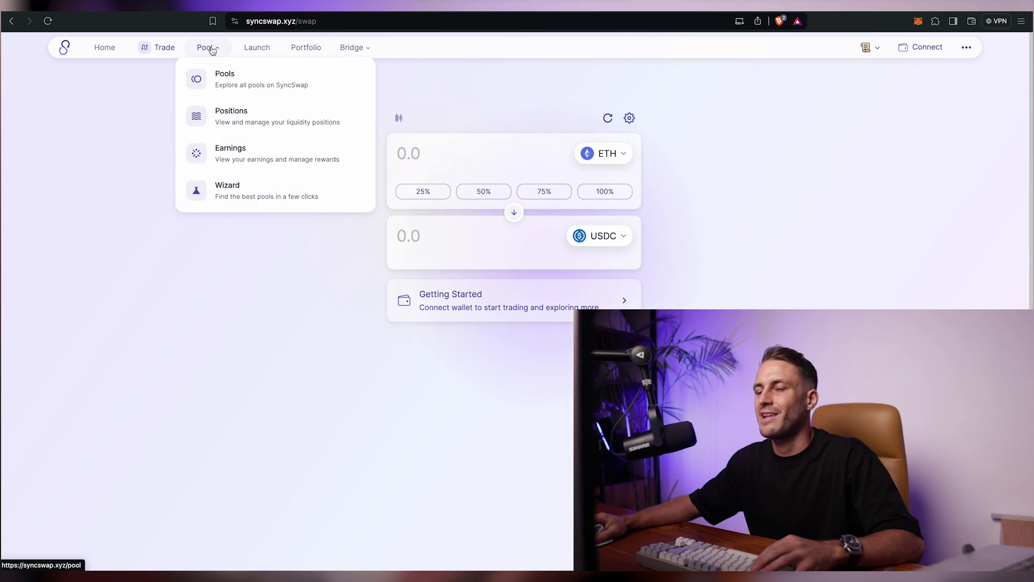
click(232, 83)
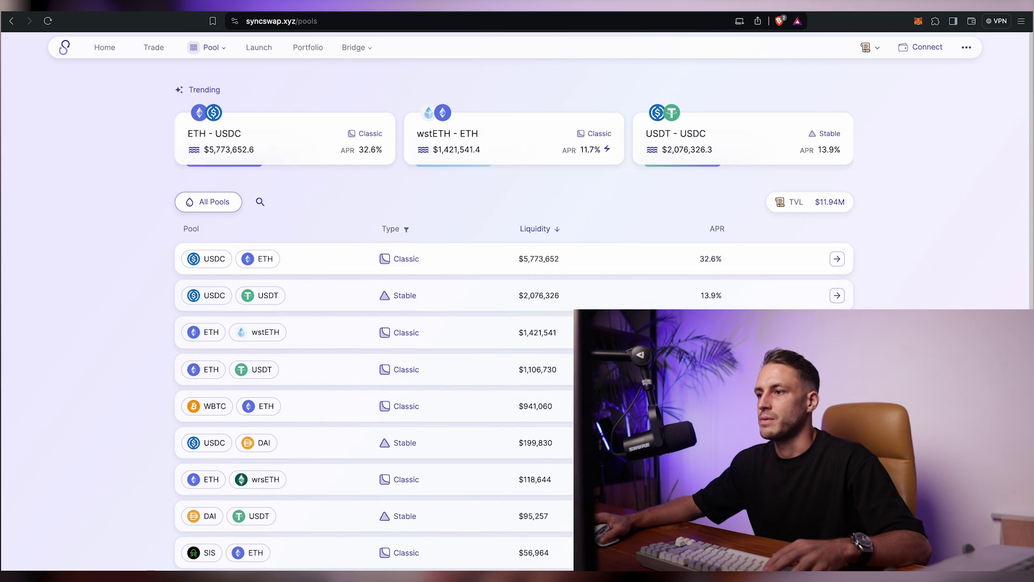
scroll(559, 376, down, 1)
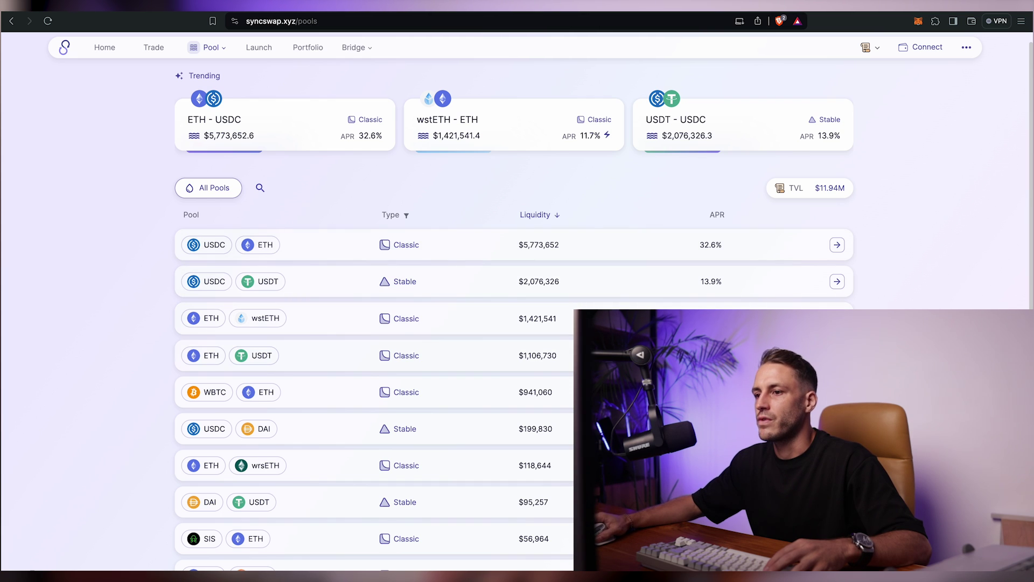
scroll(495, 354, down, 5)
scroll(495, 353, up, 4)
scroll(496, 354, up, 2)
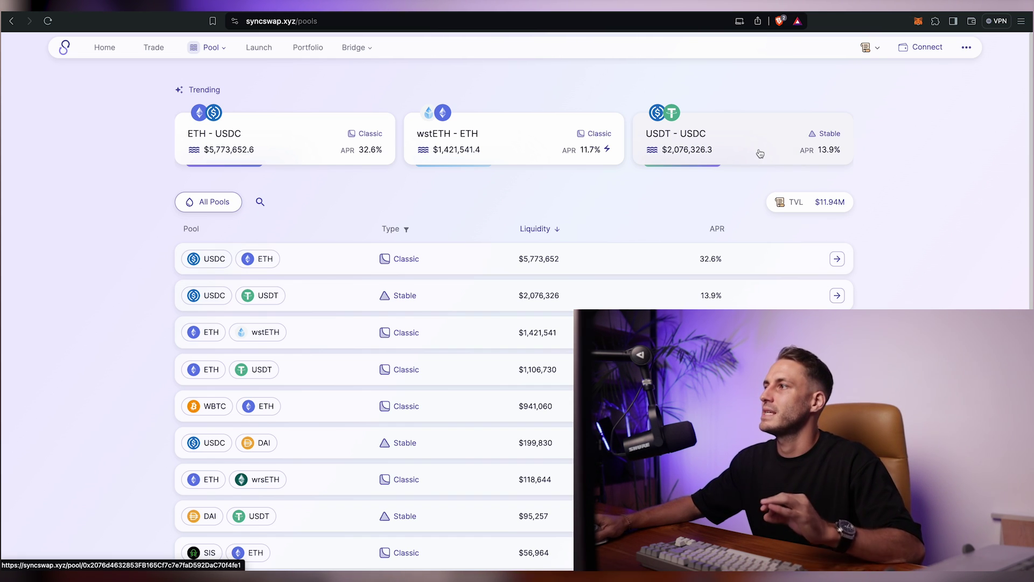
click(755, 6)
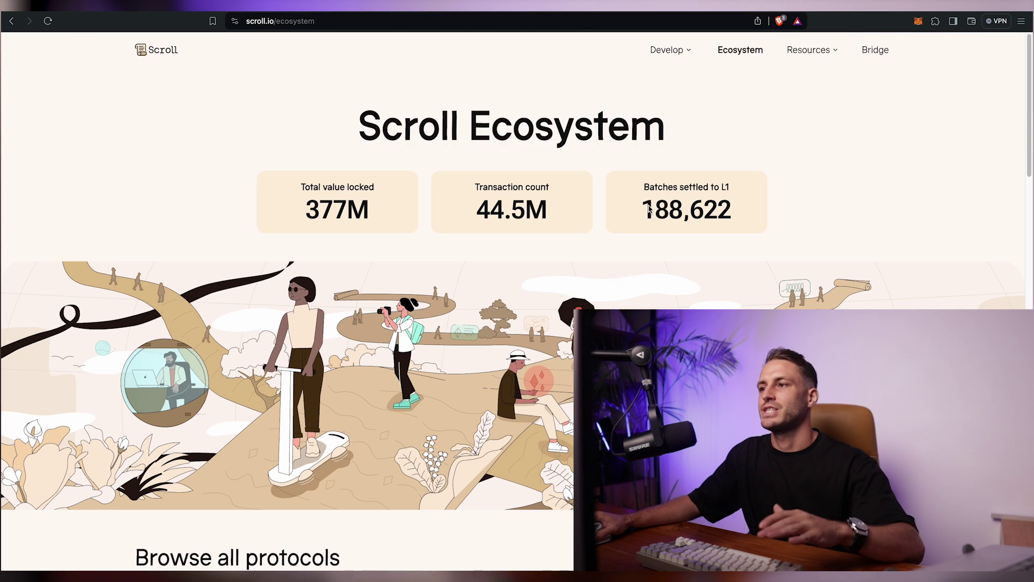
Review the Scroll Ecosystem protocol directory listing Aave, Lido, Ankr, Chainlink and Safe.
scroll(507, 186, down, 3)
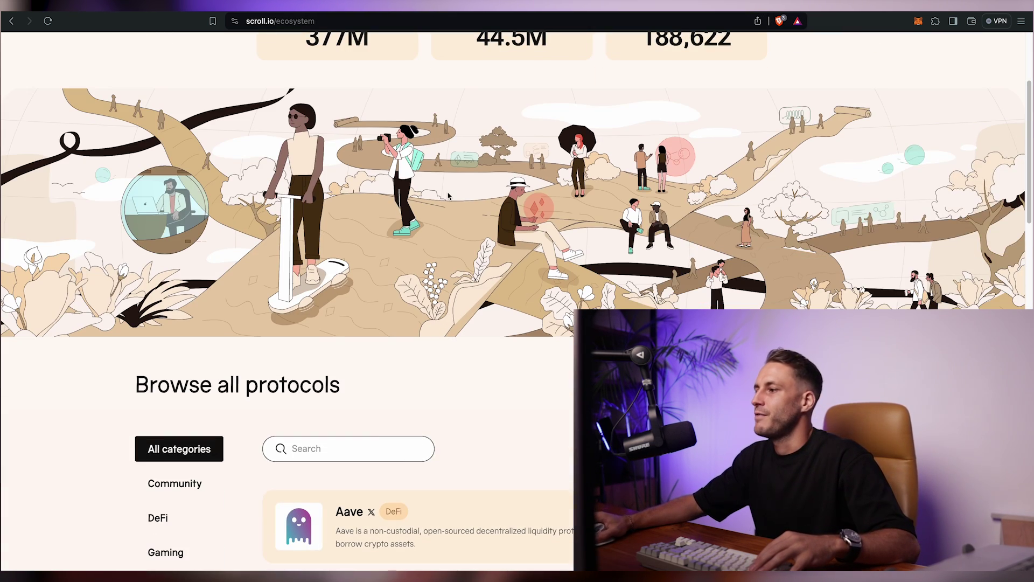
scroll(647, 245, down, 1)
scroll(441, 274, down, 5)
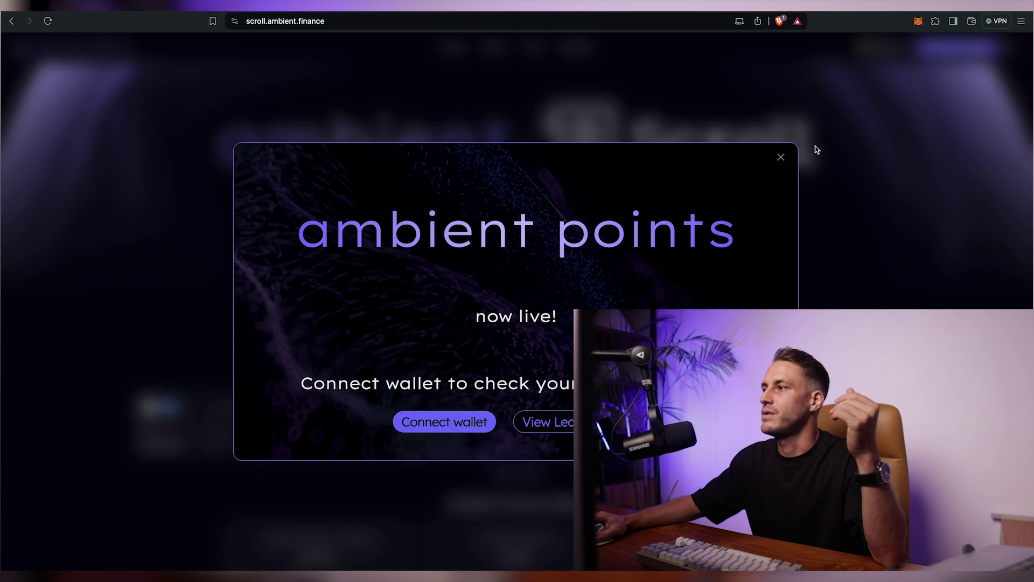
Dismiss Ambient's points popup, connect MetaMask to Cog Finance, and launch the rhino.fi app.
click(781, 158)
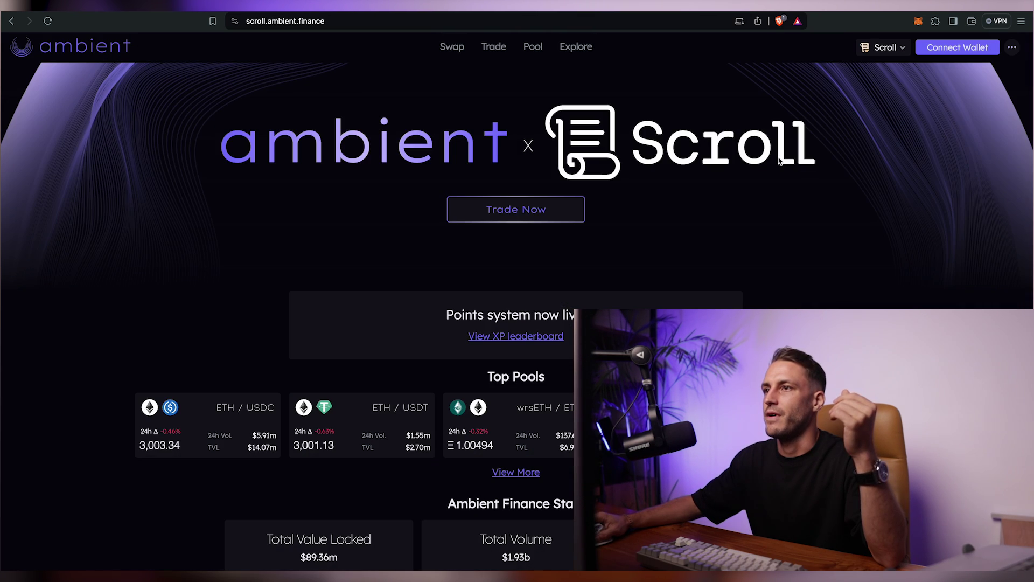
key(ctrl+Tab)
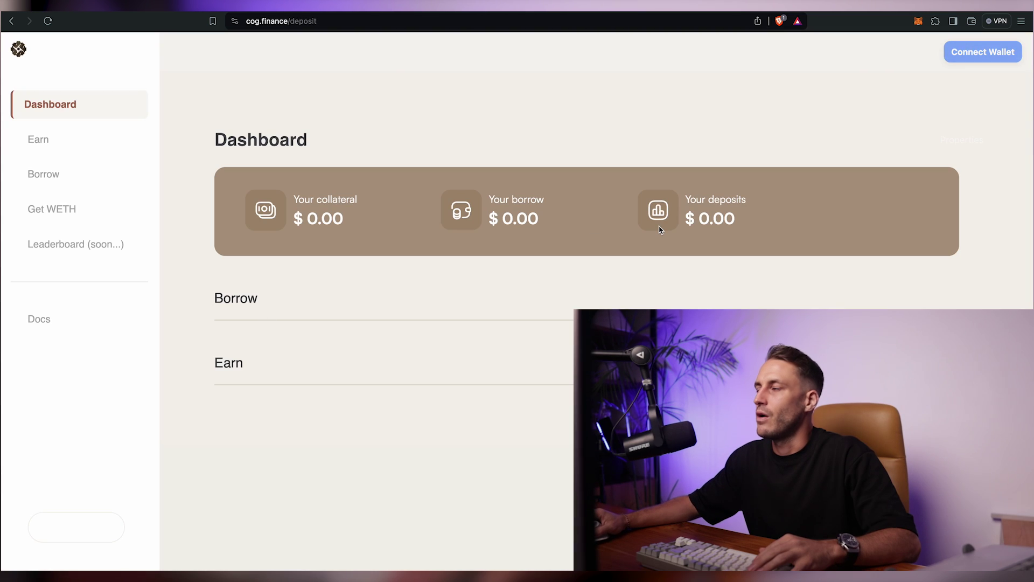
click(981, 52)
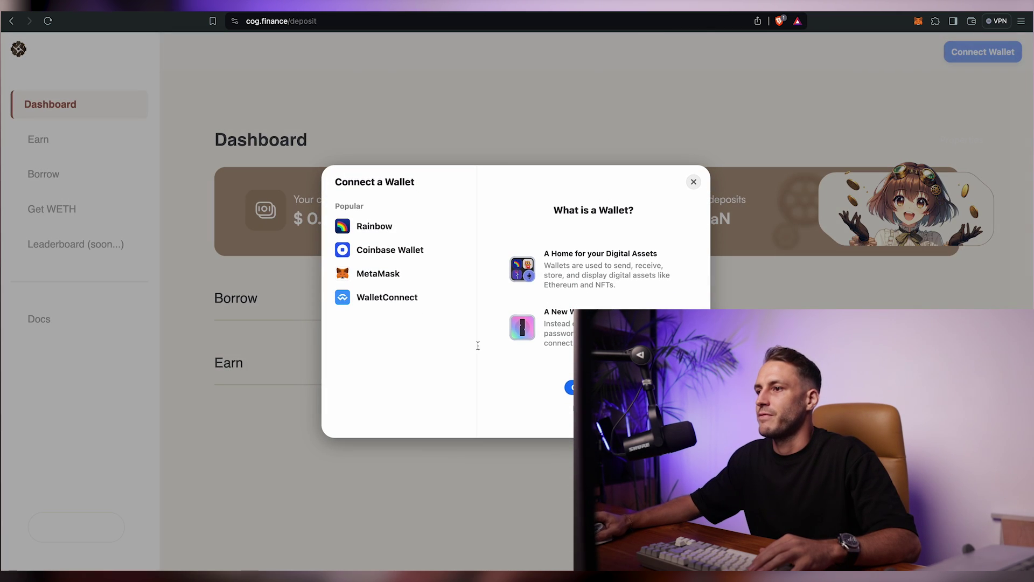
click(378, 273)
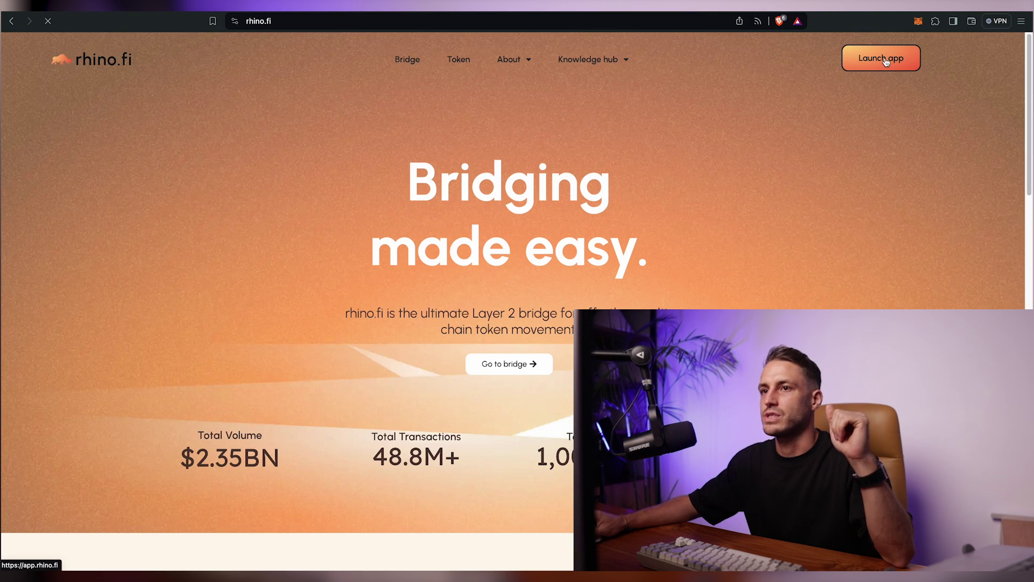
click(884, 64)
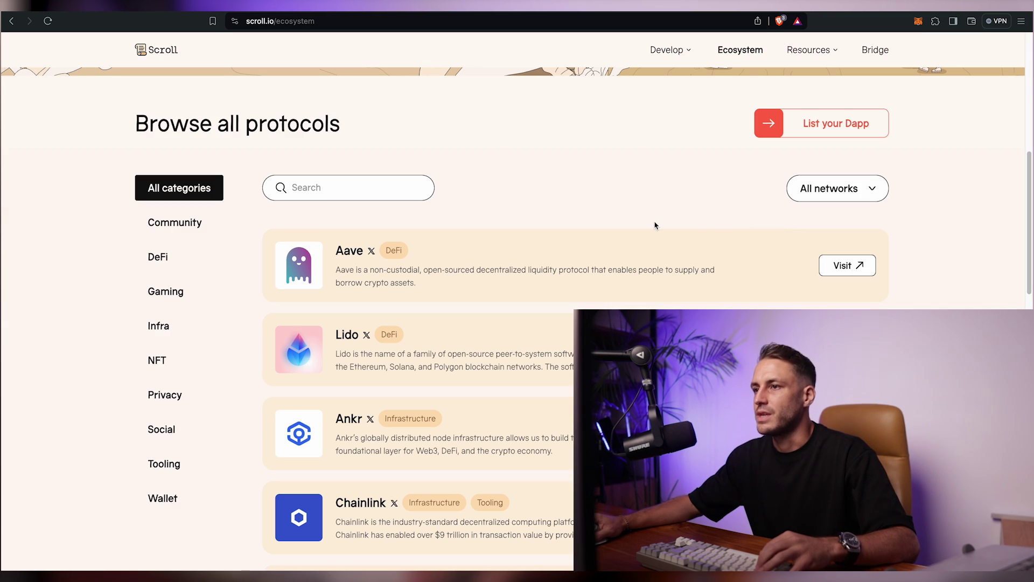
Filter the directory to NFT projects and connect MetaMask to Libera on Scroll.
click(172, 359)
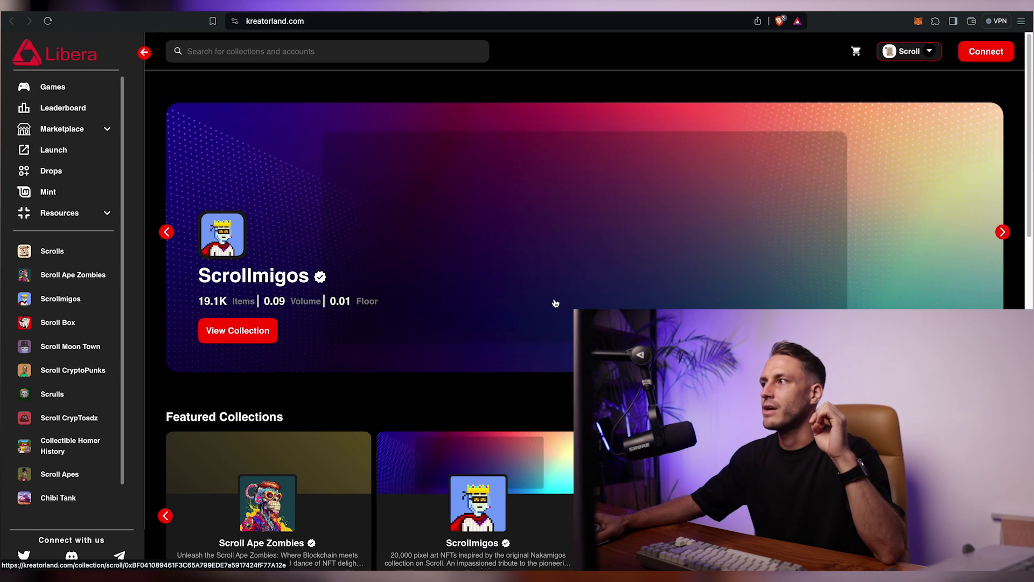
click(924, 51)
click(929, 52)
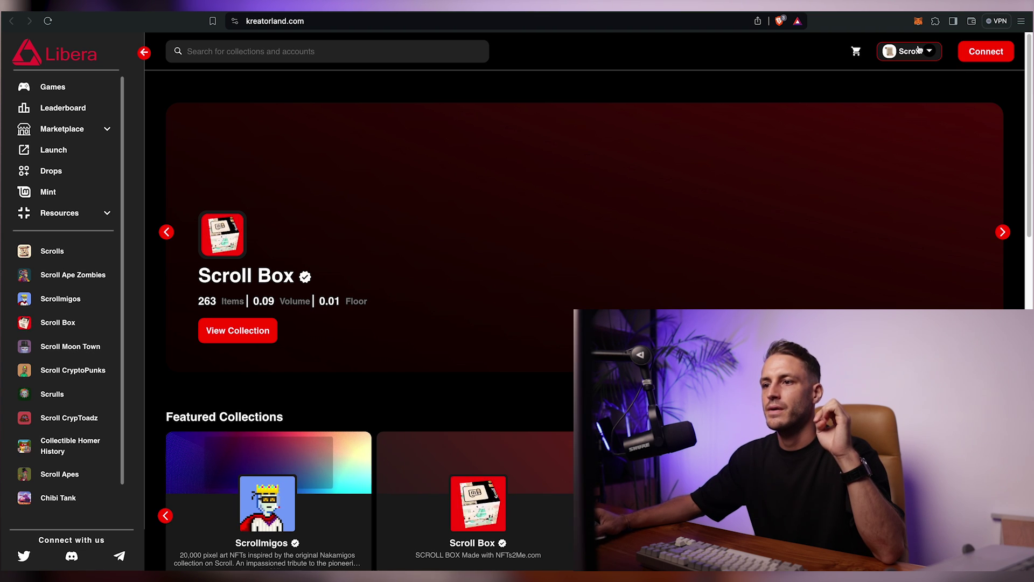
click(979, 59)
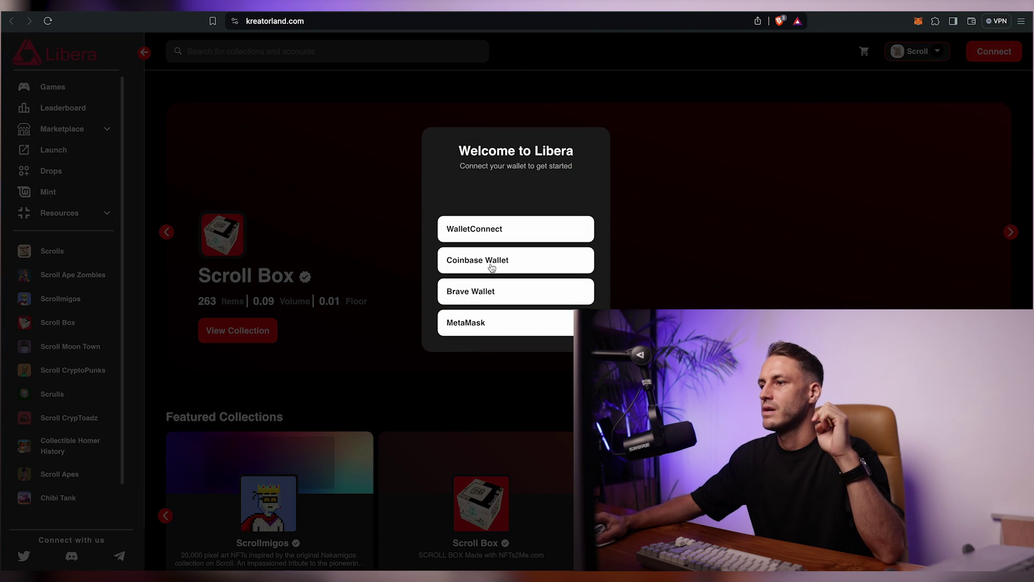
click(500, 318)
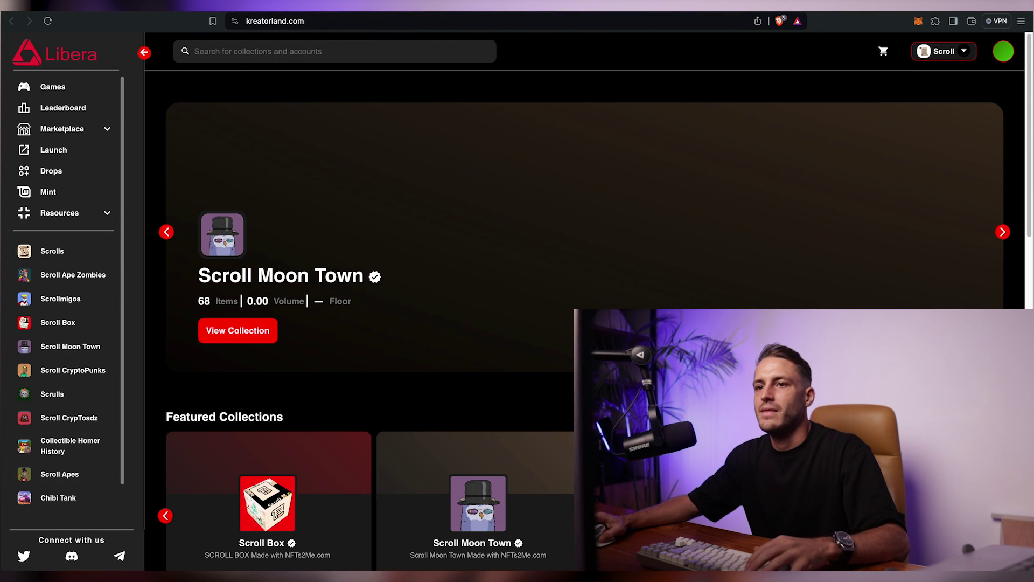
Name the new Scroll NFT 'Airdrop University' in Libera's mint form.
click(50, 194)
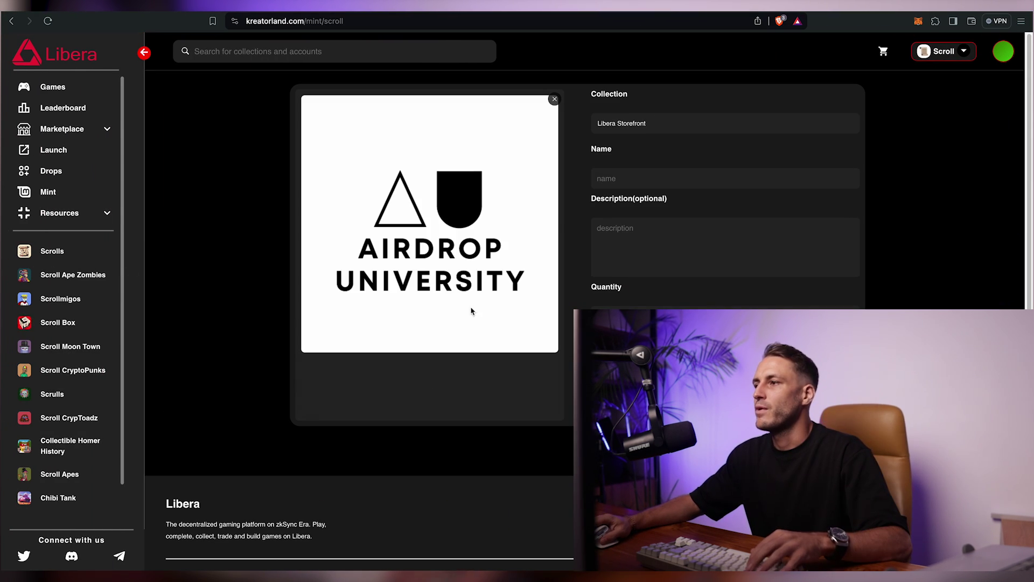
click(619, 178)
text(Airdrop University)
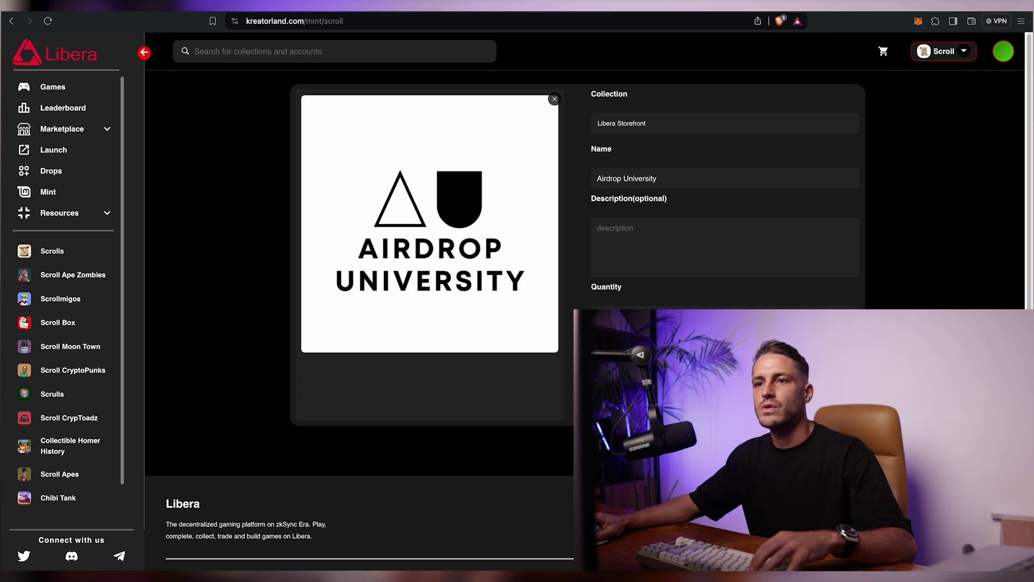
Open Libera's Marketplace Explore page and view the Scroll Box collection's NFTs.
click(63, 135)
click(55, 154)
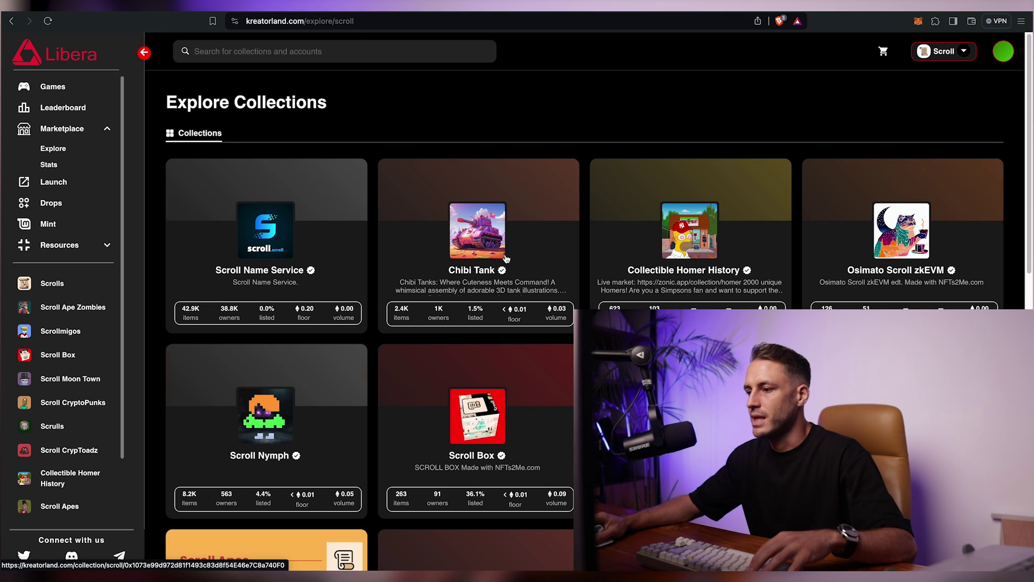
scroll(497, 402, down, 2)
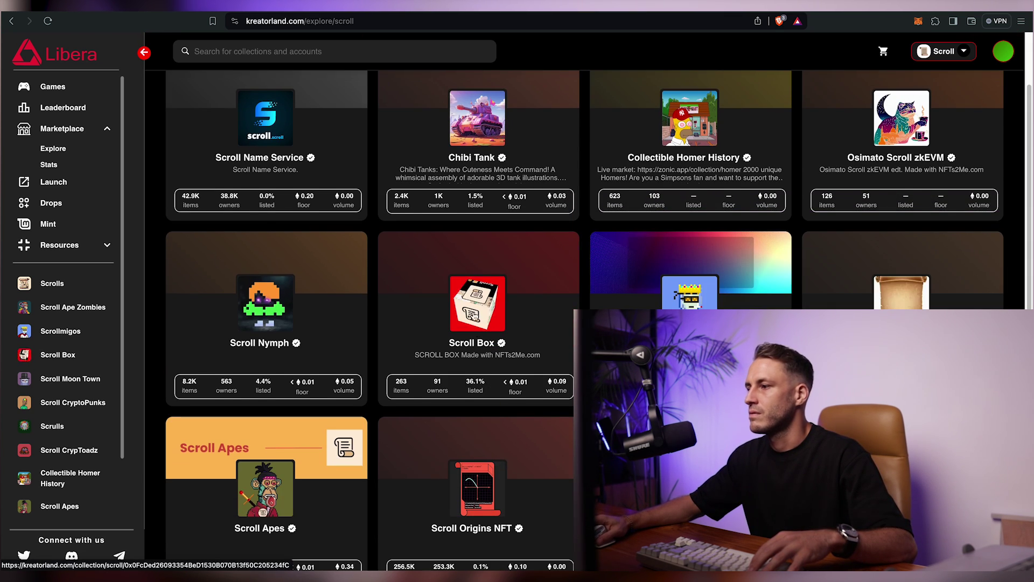
click(488, 305)
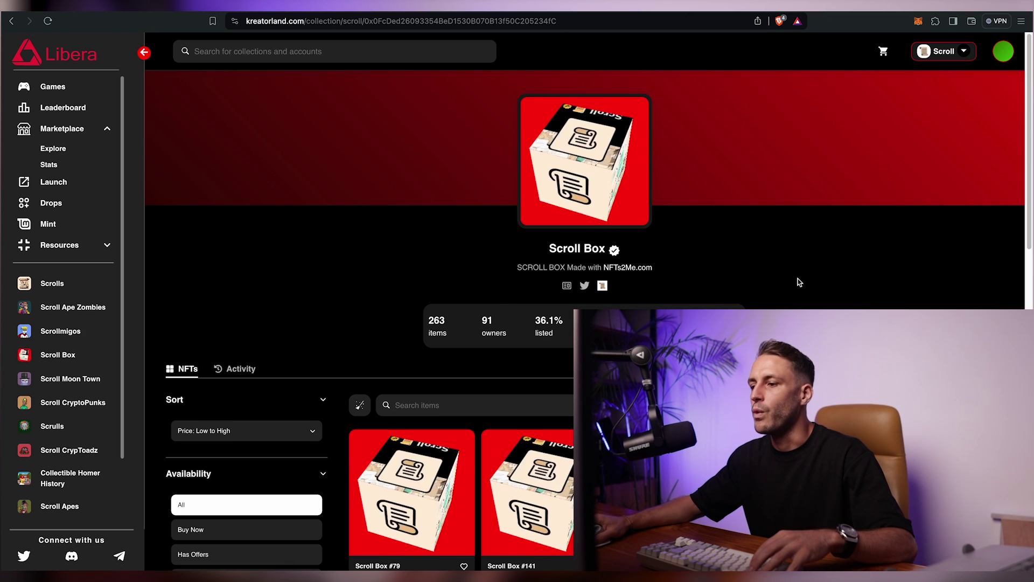
scroll(797, 280, down, 5)
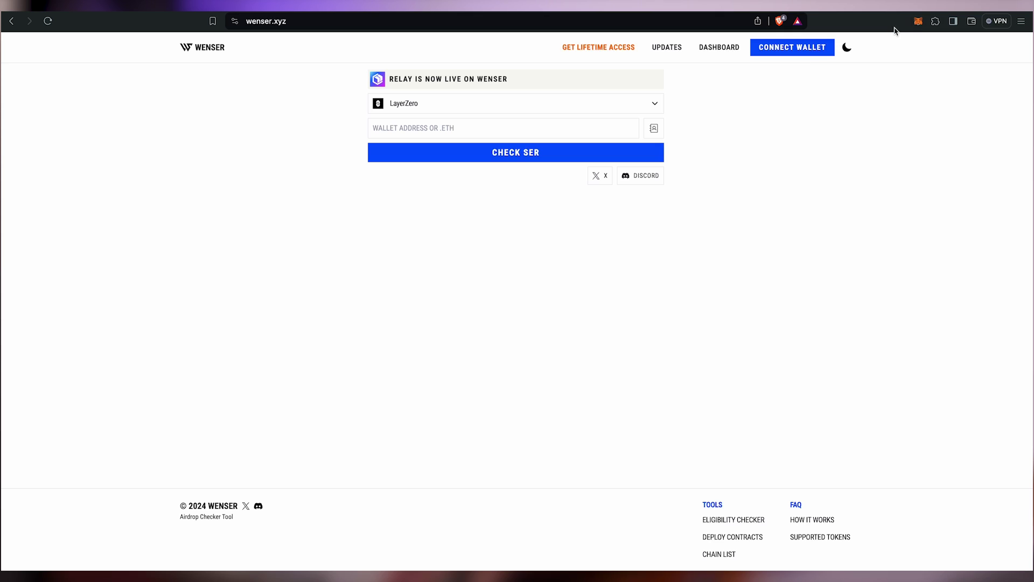
Select Scroll as the chain and enter the wallet address to check.
click(558, 105)
click(404, 187)
click(473, 130)
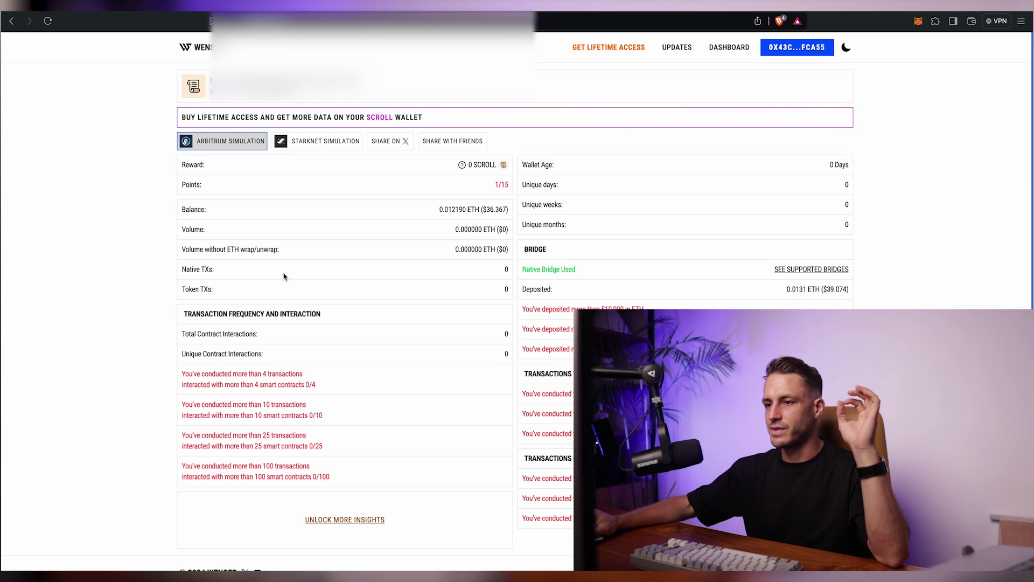
Highlight the 4- and 100-transaction and $10,000 deposit and volume requirements.
triple_click(225, 372)
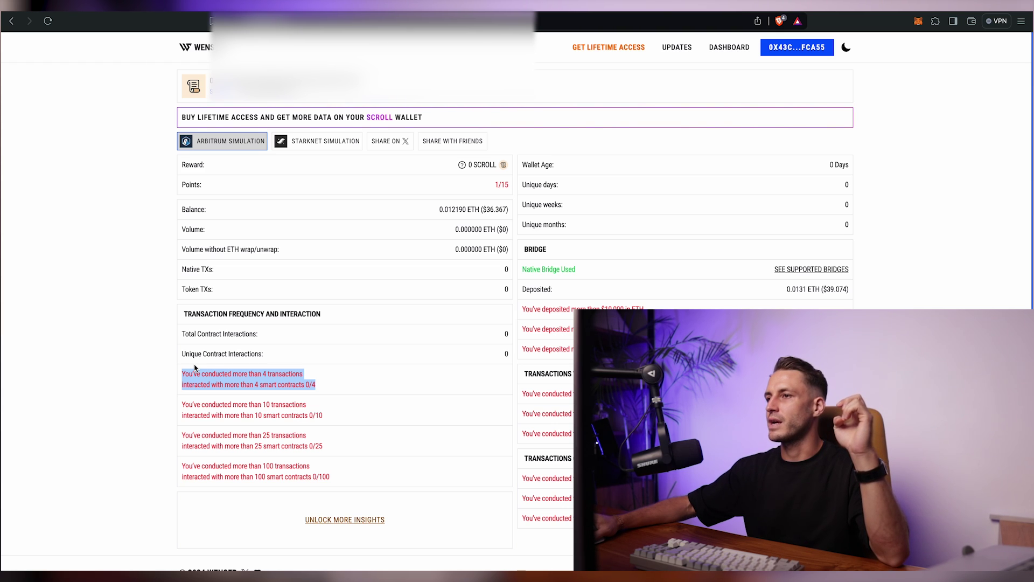
click(93, 366)
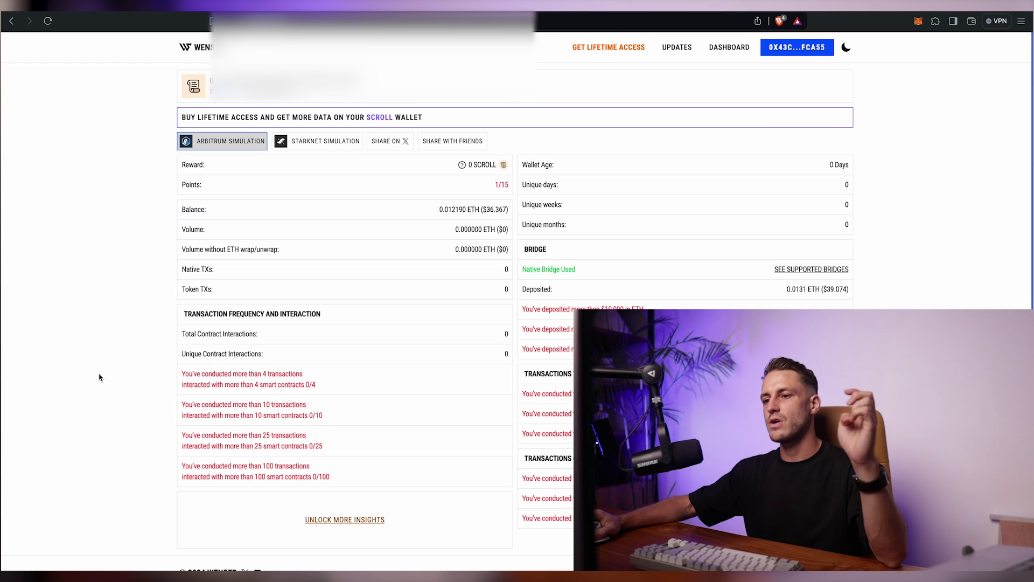
triple_click(253, 471)
click(521, 311)
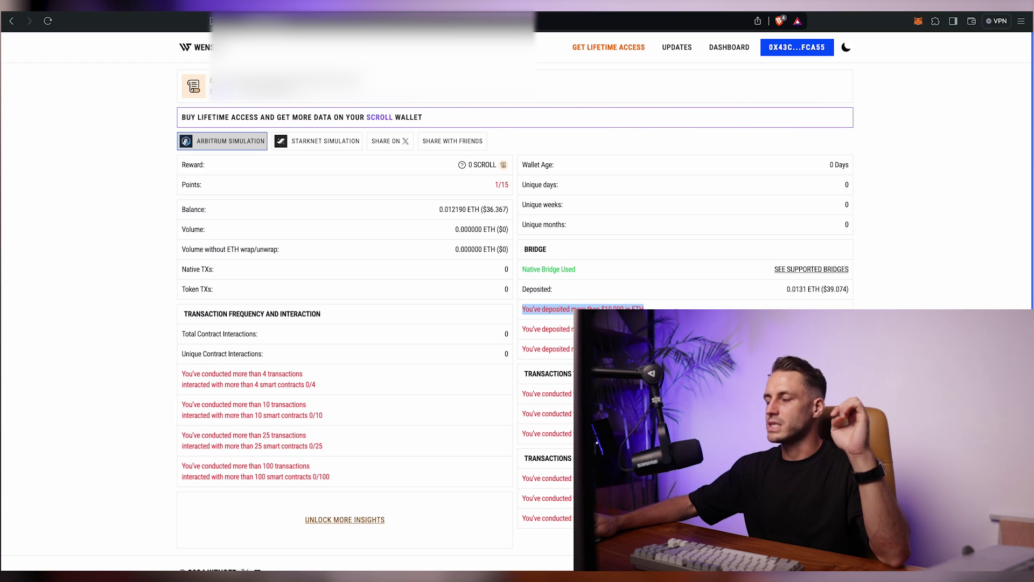
triple_click(544, 349)
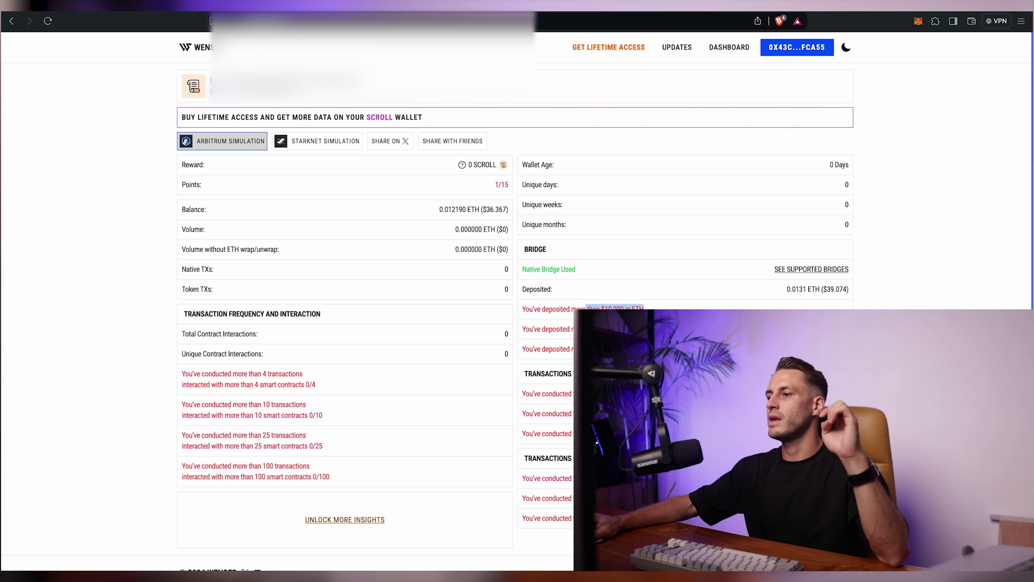
click(673, 349)
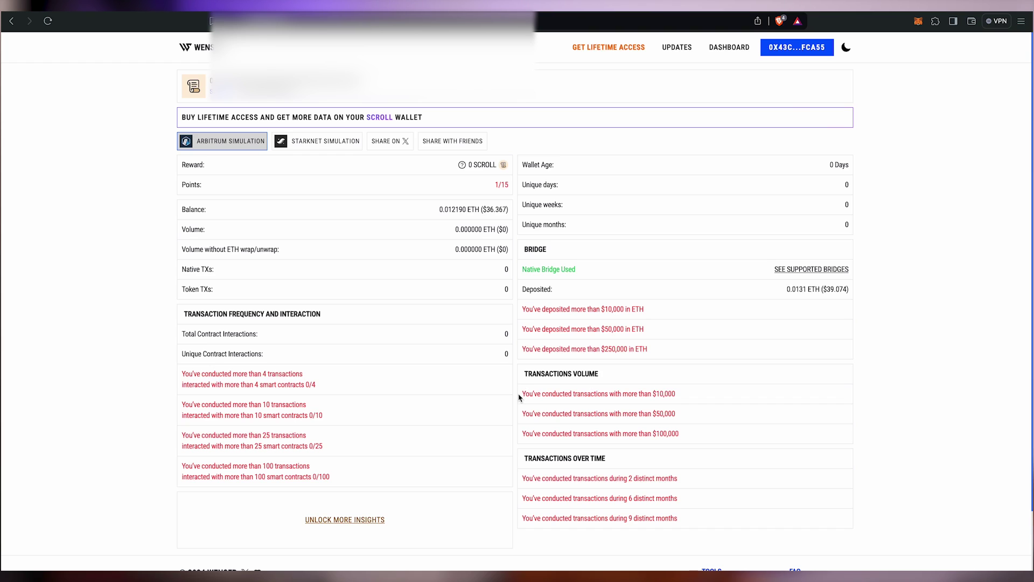
triple_click(729, 391)
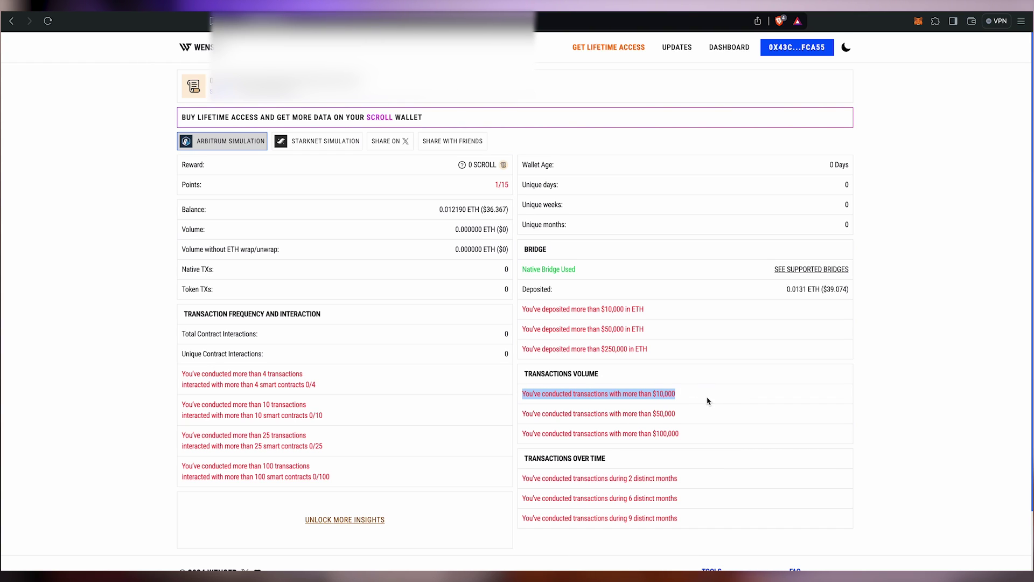
click(525, 391)
Highlight the $10,000/$50,000 volume and 2/6 distinct-month requirements, then return to the checker.
drag(532, 393, 722, 406)
drag(645, 413, 700, 412)
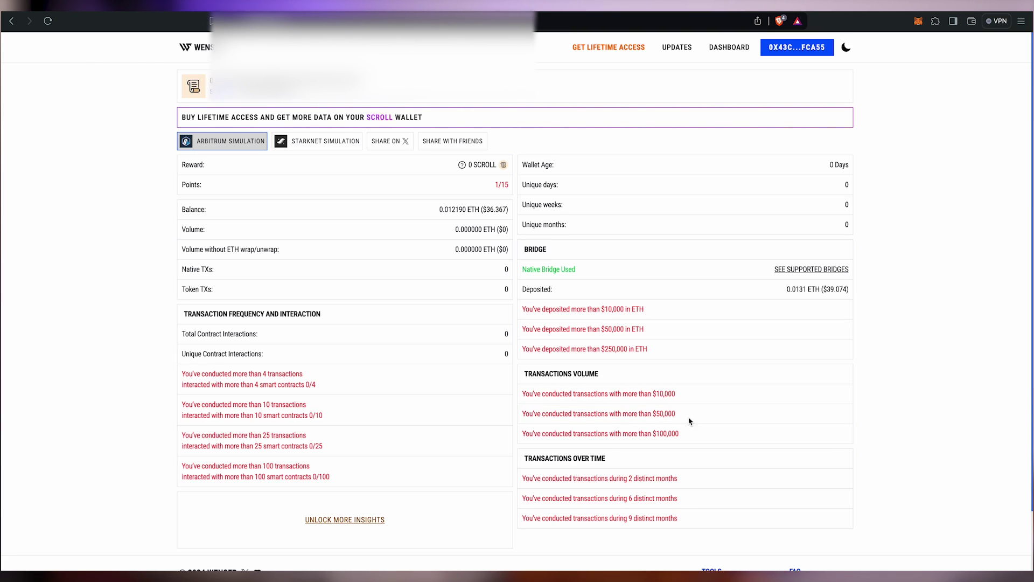
triple_click(564, 423)
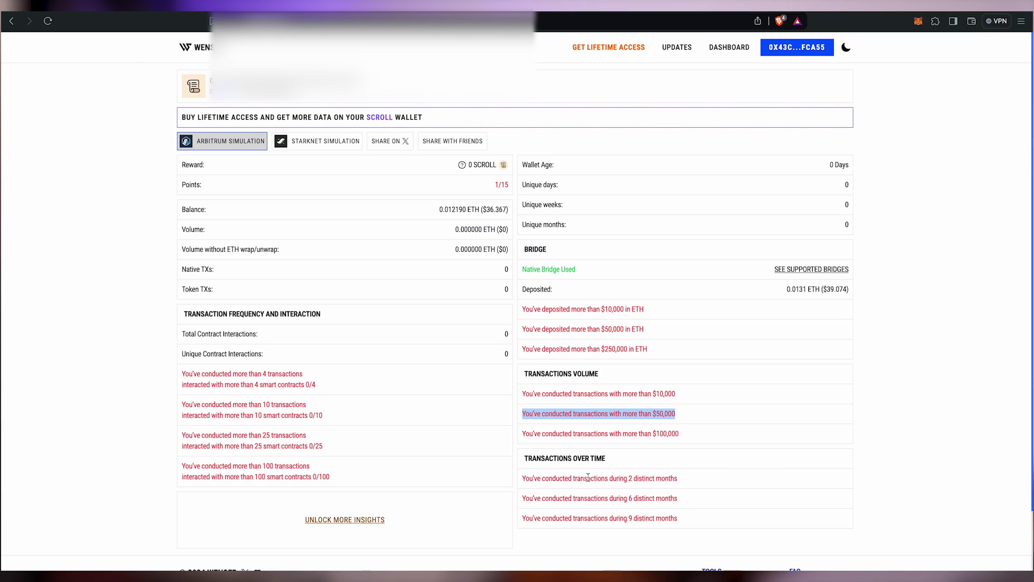
drag(532, 480, 628, 487)
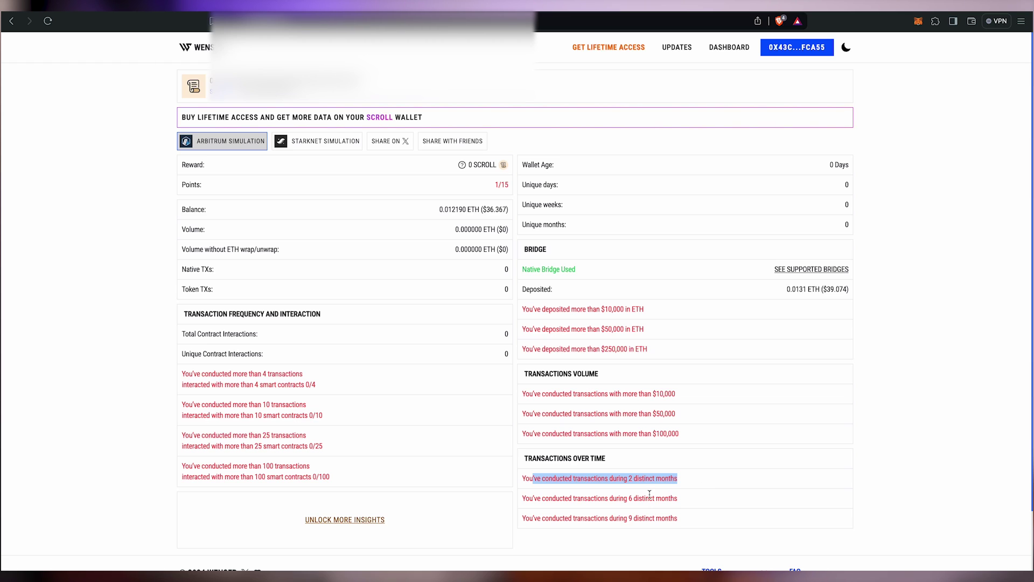
drag(581, 498, 601, 499)
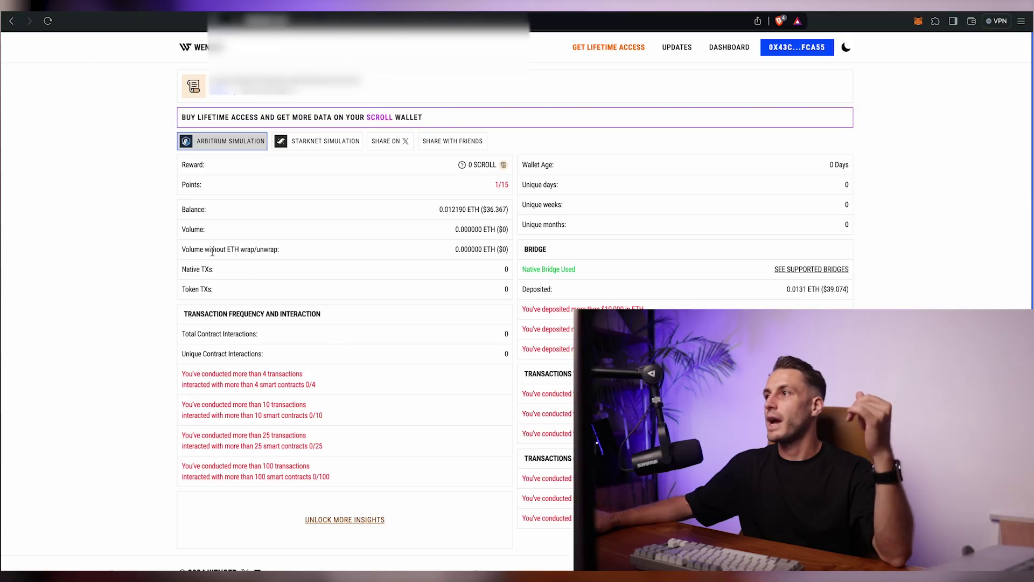
click(11, 21)
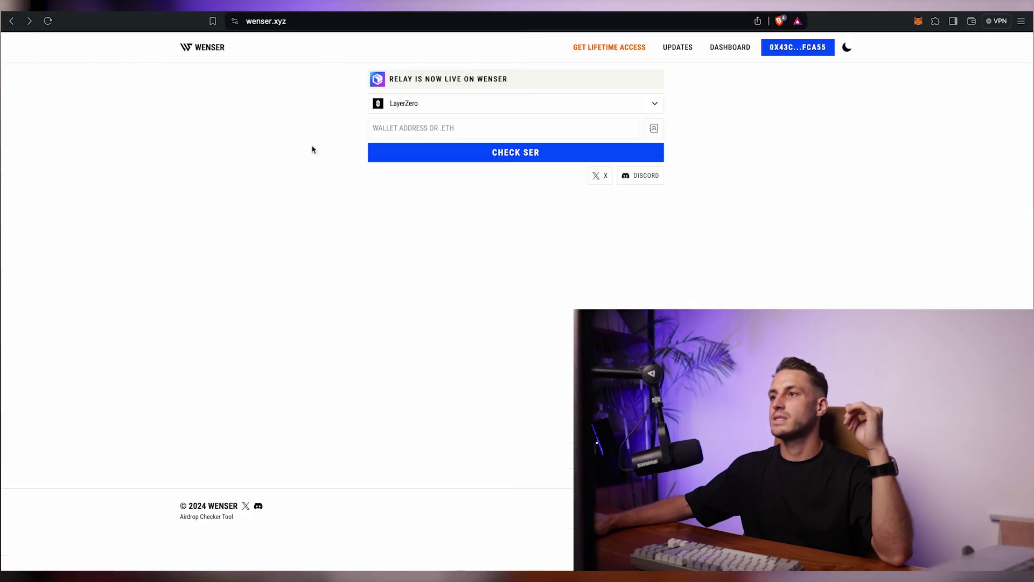
Browse Wenser's supported chains, from zkSync and Scroll to Taiko, Relay, Hyperlane and Orbiter.
click(417, 105)
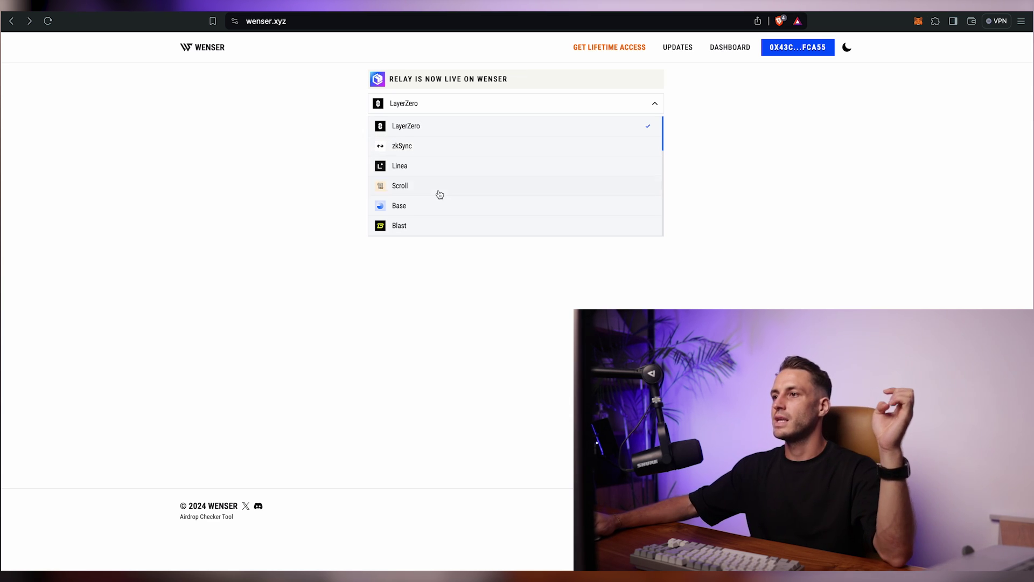
scroll(434, 205, down, 3)
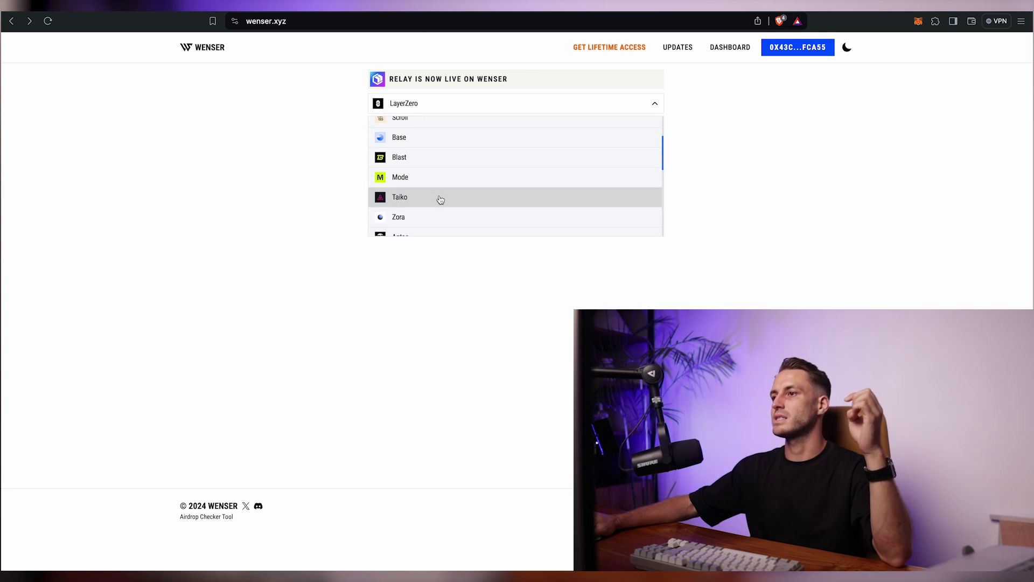
scroll(441, 211, down, 3)
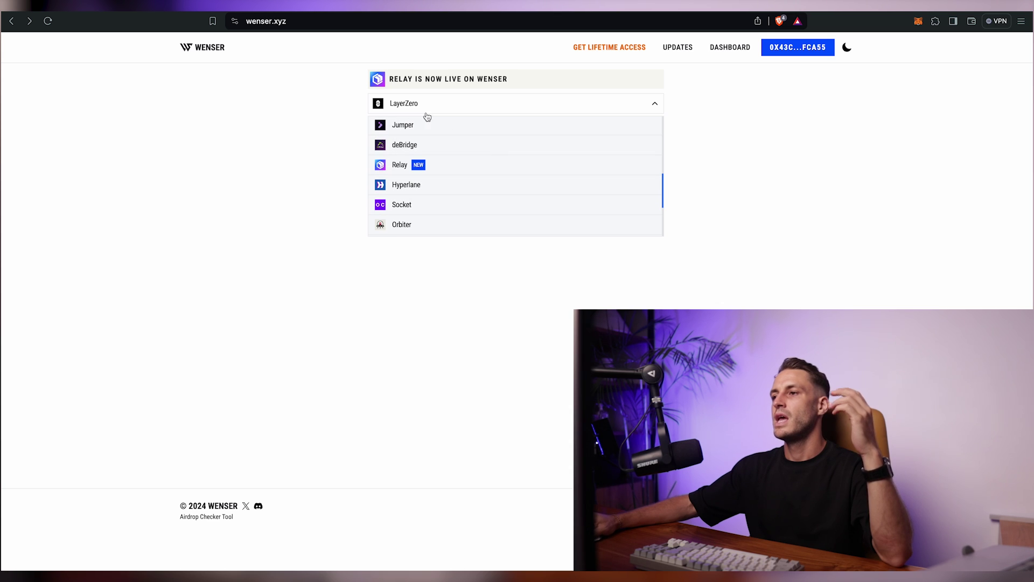
click(768, 189)
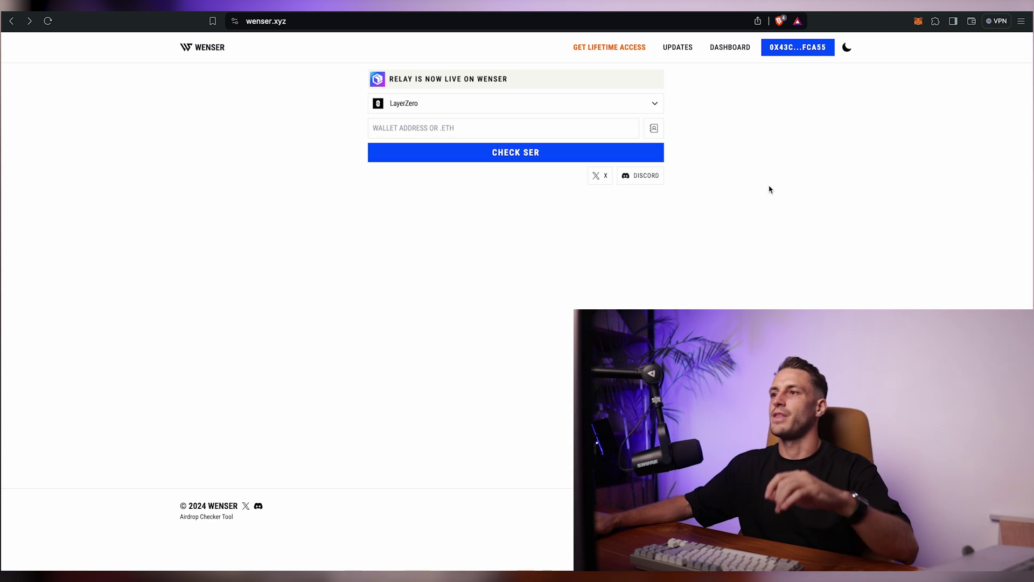
click(500, 103)
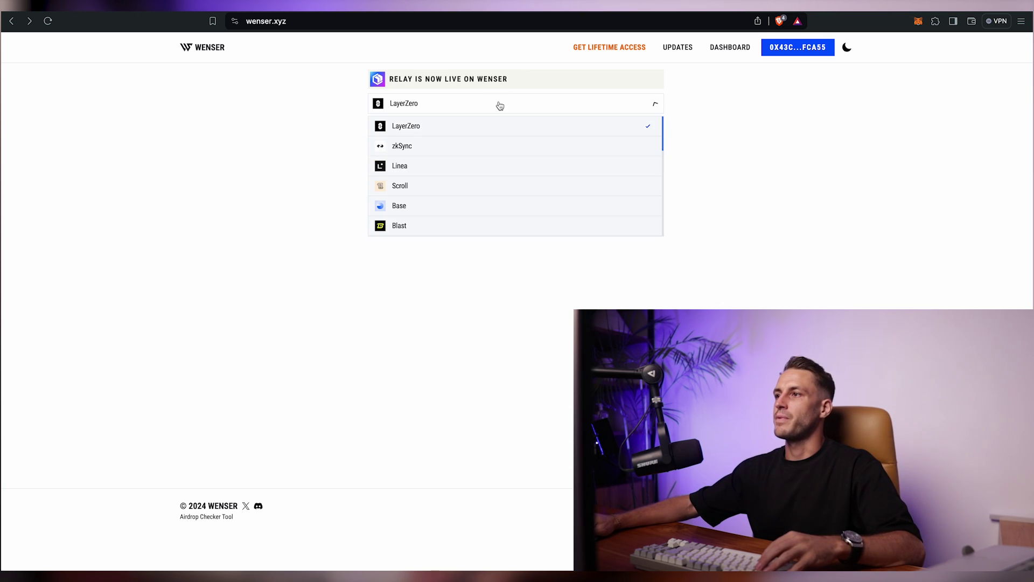